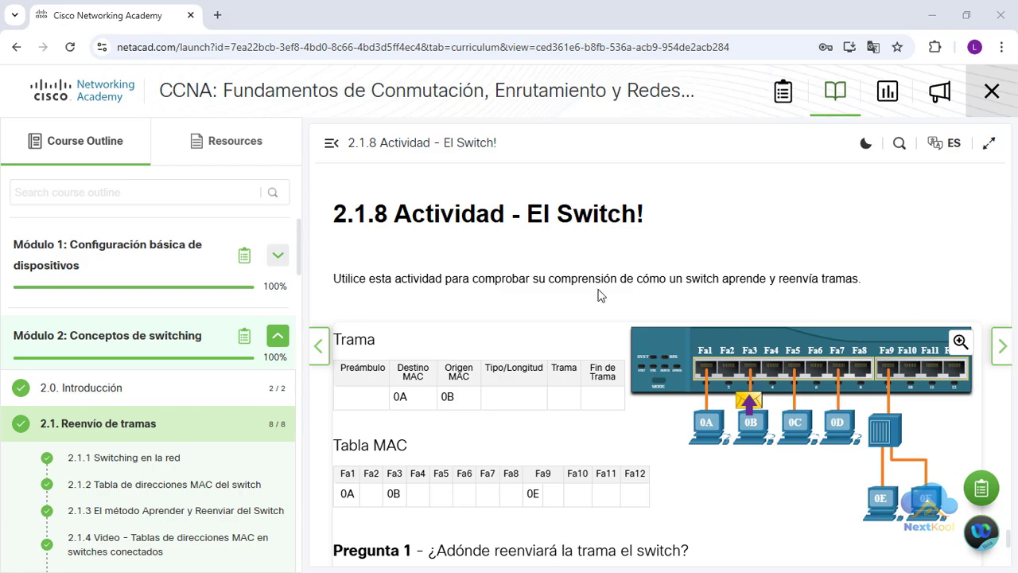
- Expand the El Switch activity to full width, hiding the course outline
click(988, 143)
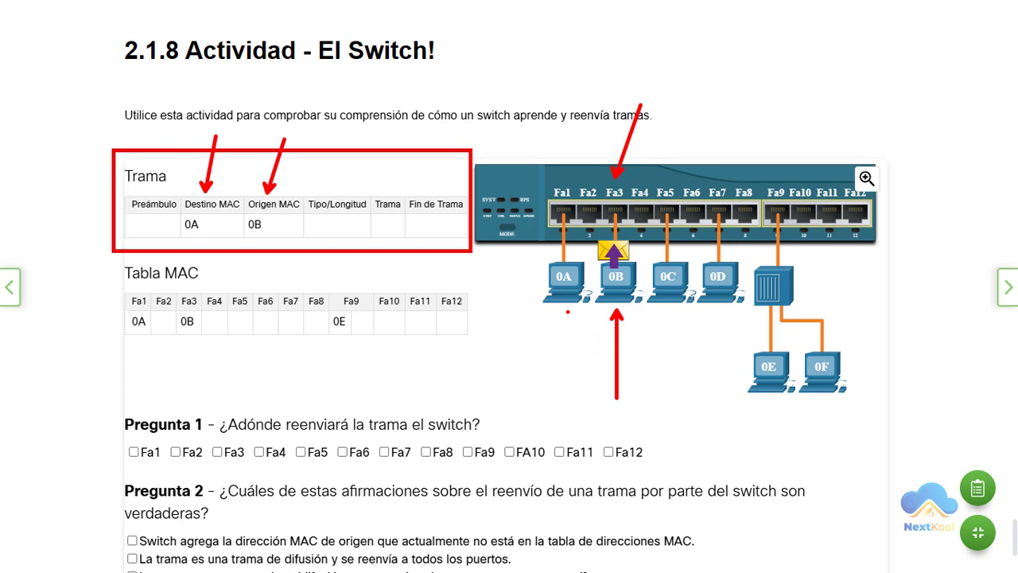
drag(563, 312, 565, 367)
drag(113, 259, 477, 368)
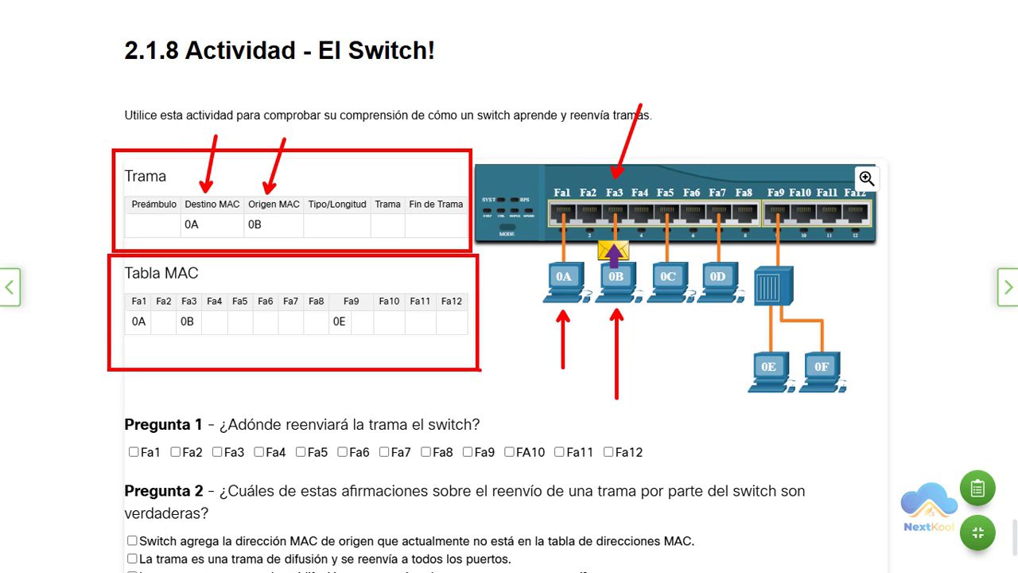
drag(544, 181, 886, 203)
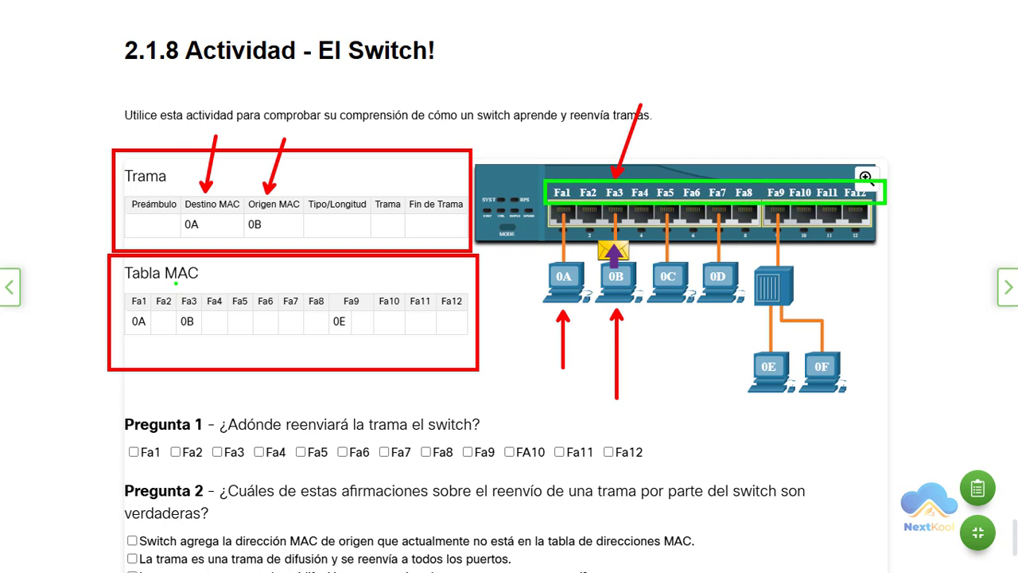
drag(127, 291, 463, 309)
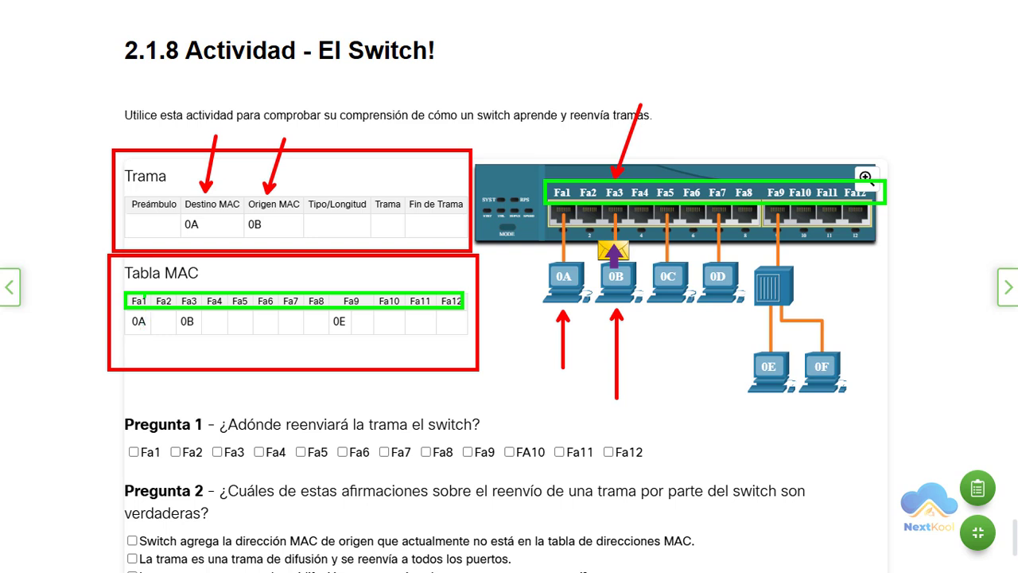
drag(142, 264, 142, 283)
drag(193, 292, 191, 262)
drag(347, 283, 351, 255)
drag(232, 434, 477, 435)
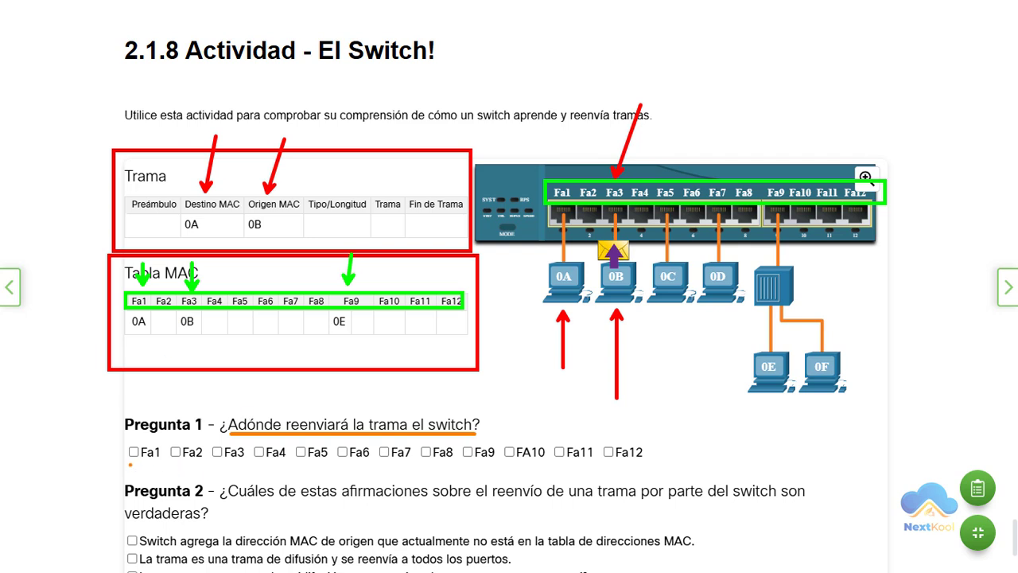
drag(130, 463, 648, 466)
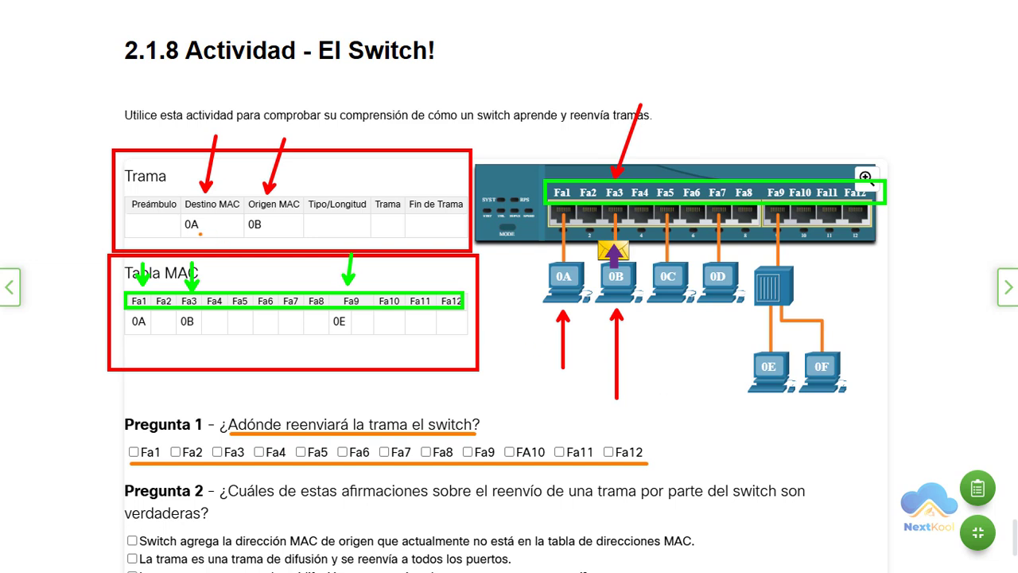
drag(172, 226, 139, 227)
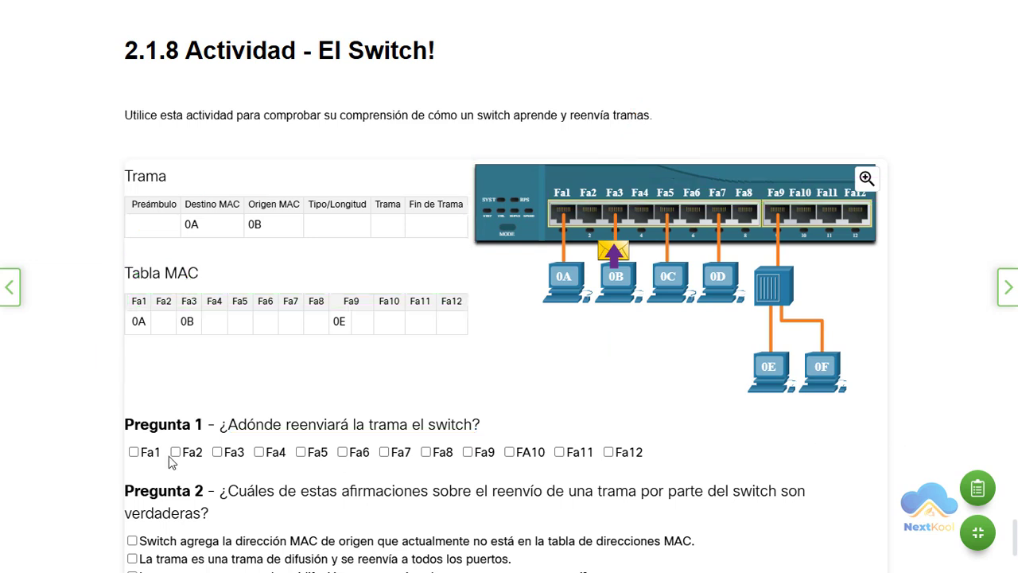
- Answer Pregunta 1 with Fa1 as the forwarding port for the frame to 0A
click(134, 452)
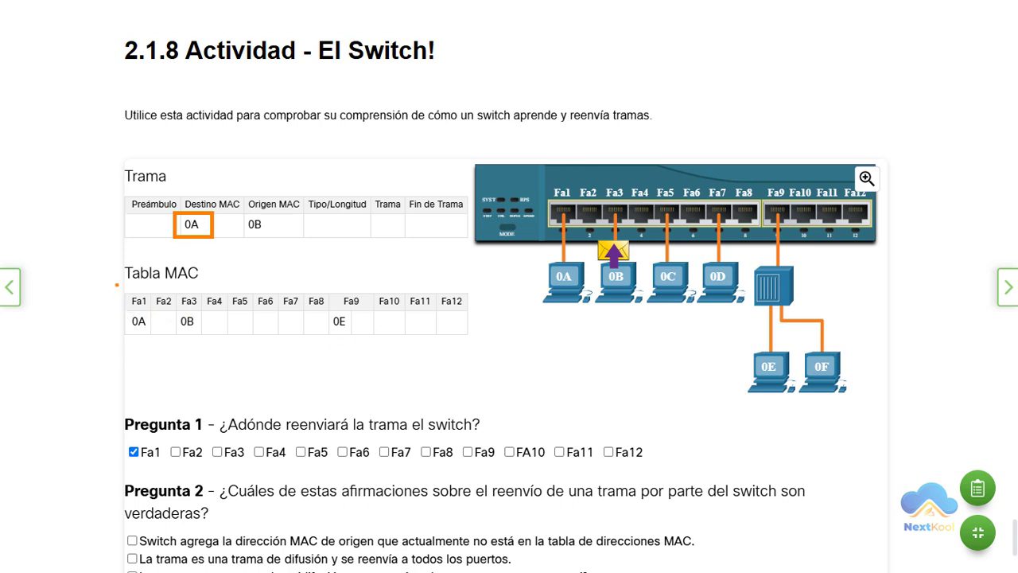
drag(117, 284, 485, 348)
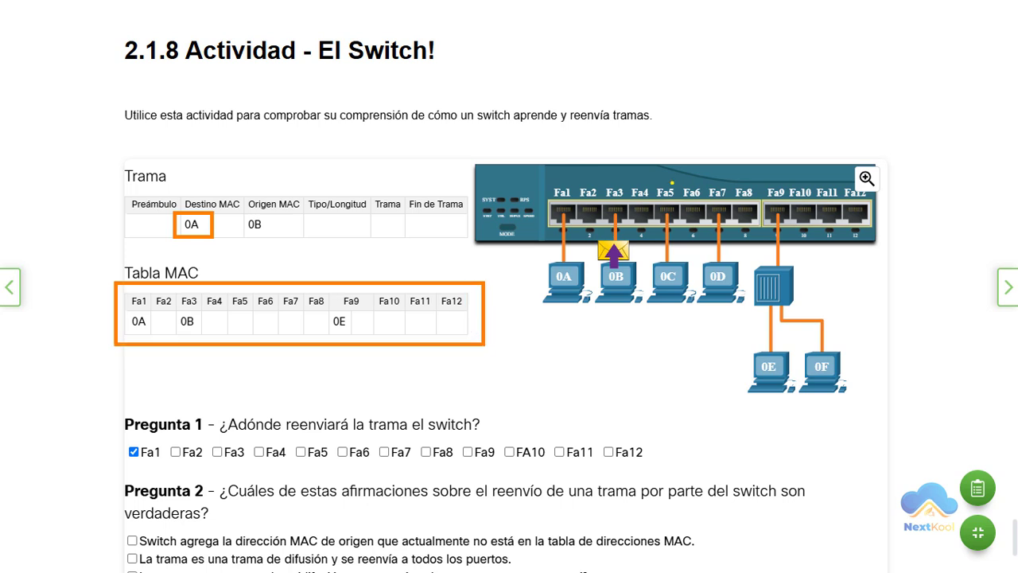
drag(667, 119, 666, 185)
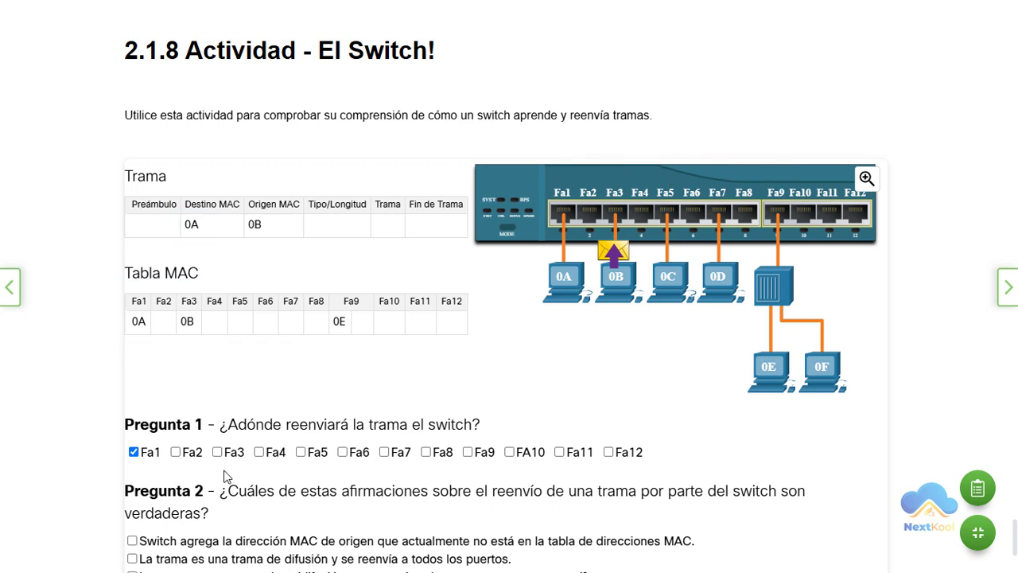
scroll(238, 509, down, 2)
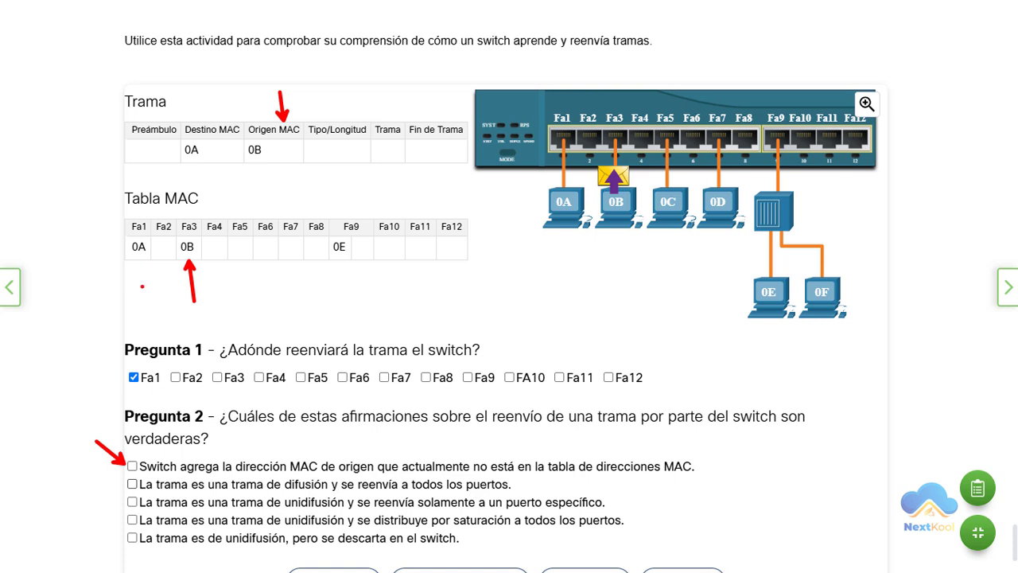
drag(136, 312, 135, 266)
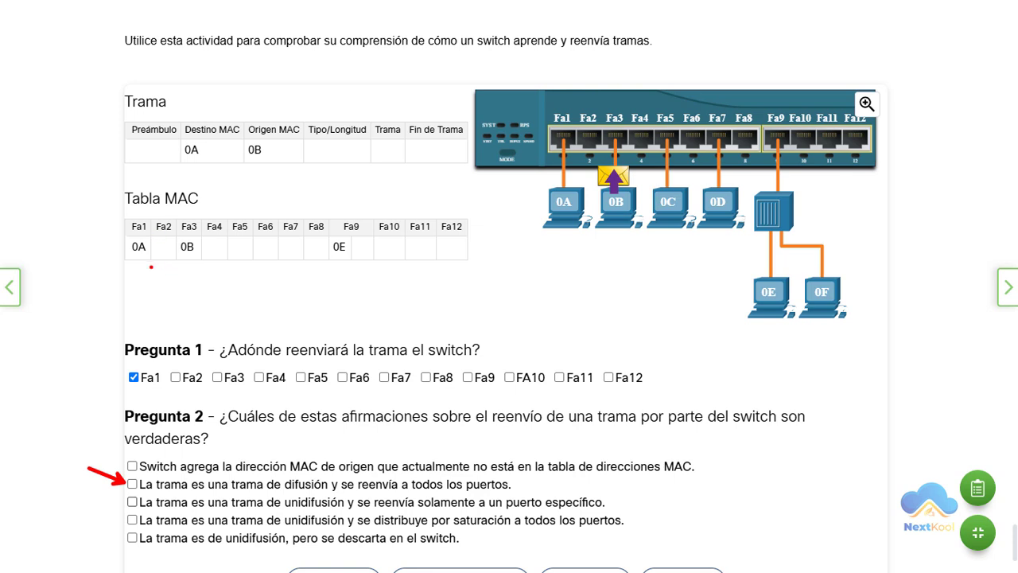
drag(202, 136, 215, 88)
drag(145, 263, 145, 294)
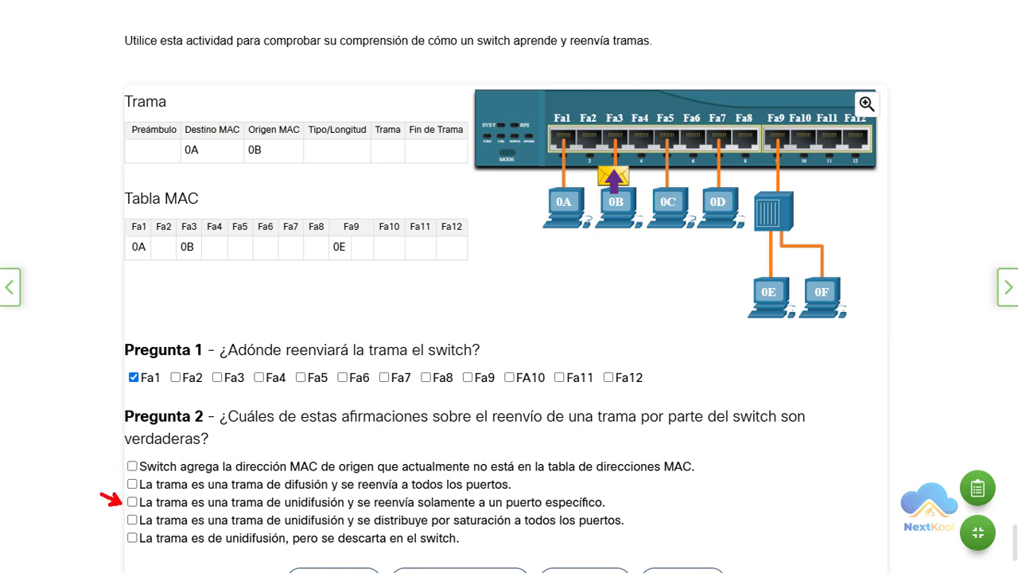
drag(123, 502, 82, 486)
drag(122, 216, 150, 255)
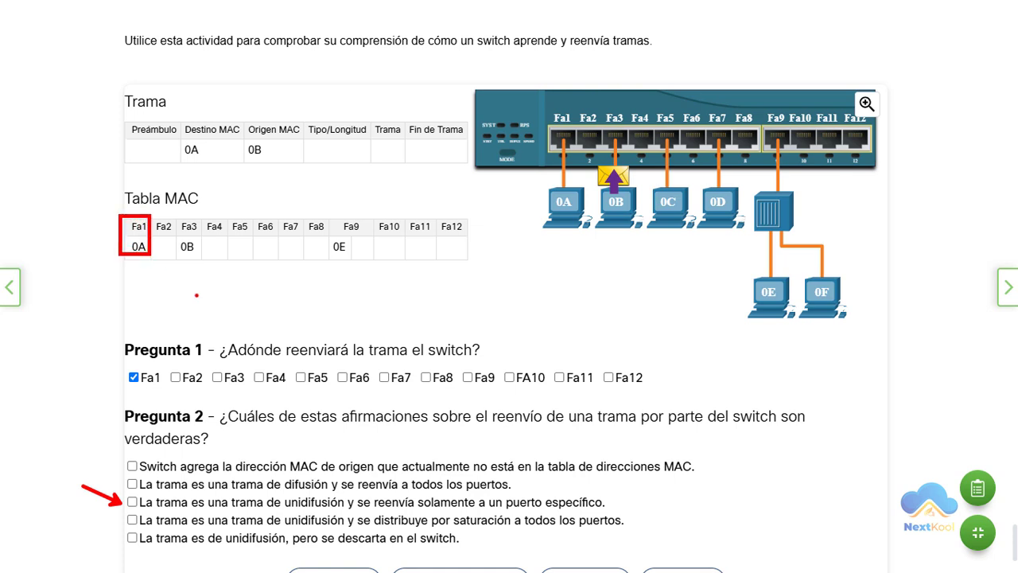
mouse_move(616, 105)
mouse_down()
mouse_move(601, 82)
mouse_move(572, 99)
mouse_up()
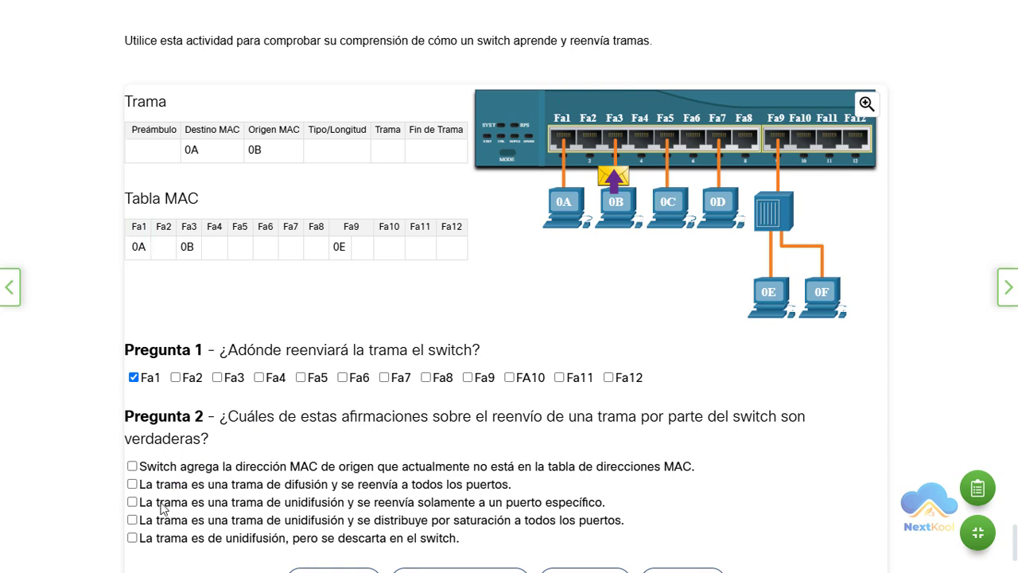
- Tick 'reenvía solamente a un puerto específico' for question 2 and submit with Verificar
click(132, 501)
scroll(637, 466, down, 1)
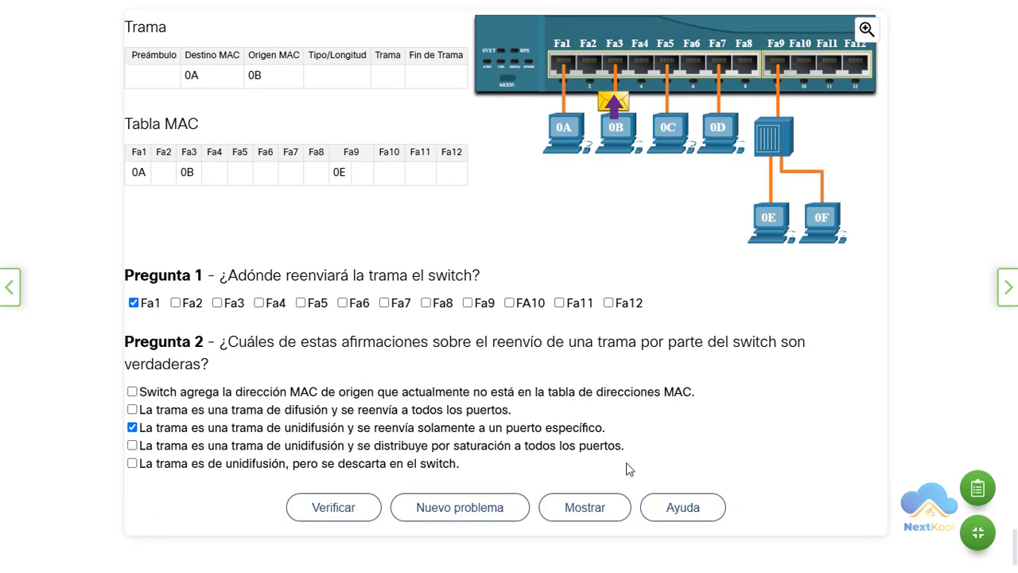
click(335, 517)
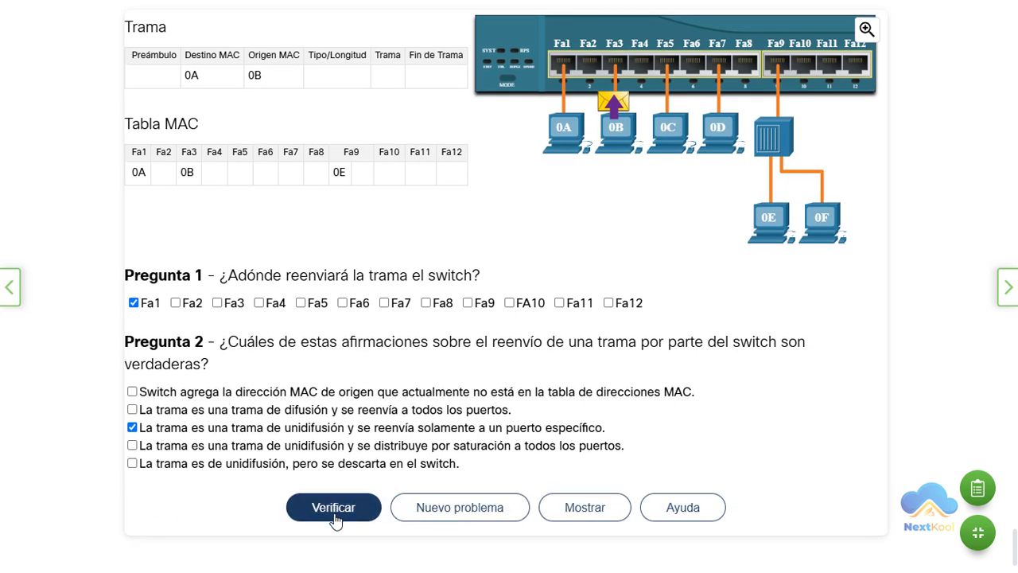